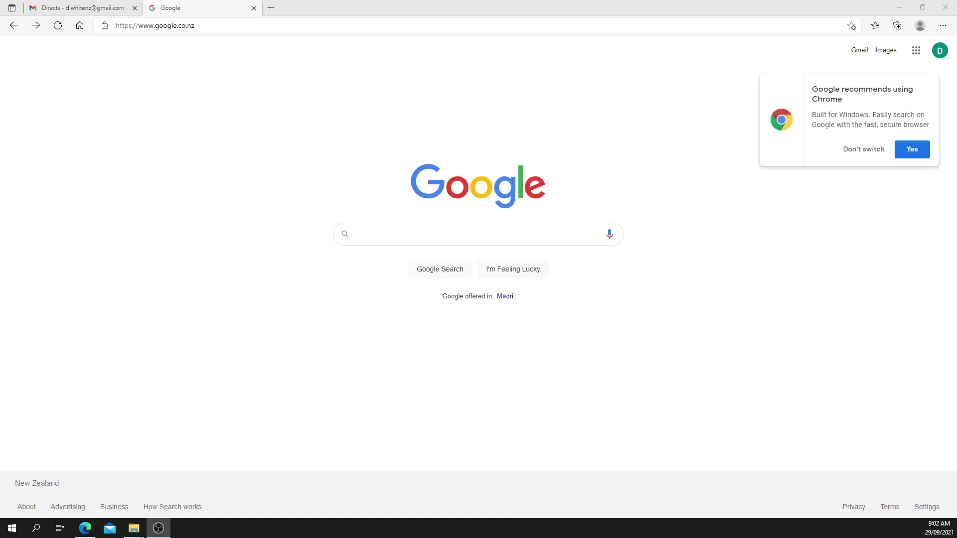
Step: Dismiss Chrome's browser-switch prompt and search Google for 'ocusbmapper'
{"action": "left_click", "coordinate": [865, 149]}
{"action": "left_click", "coordinate": [413, 237]}
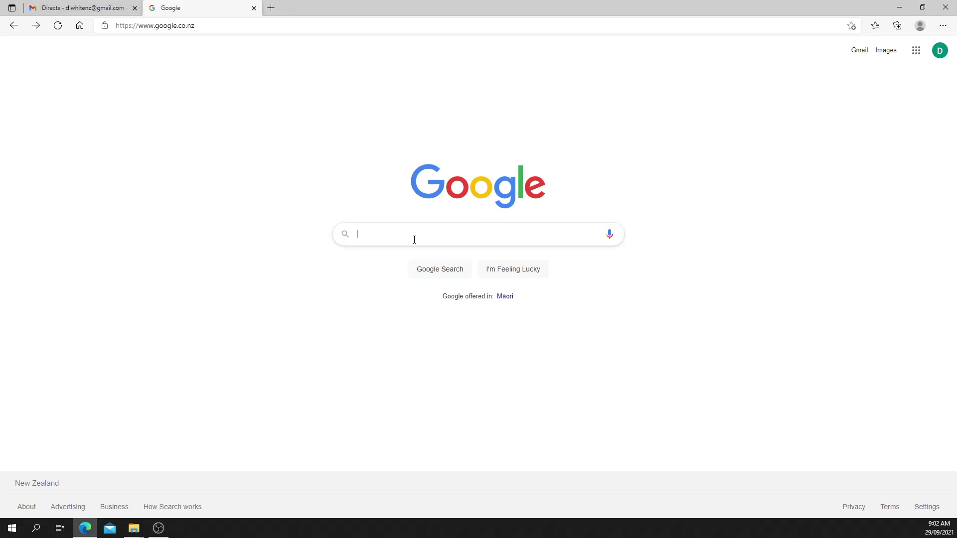
{"action": "type", "text": "o"}
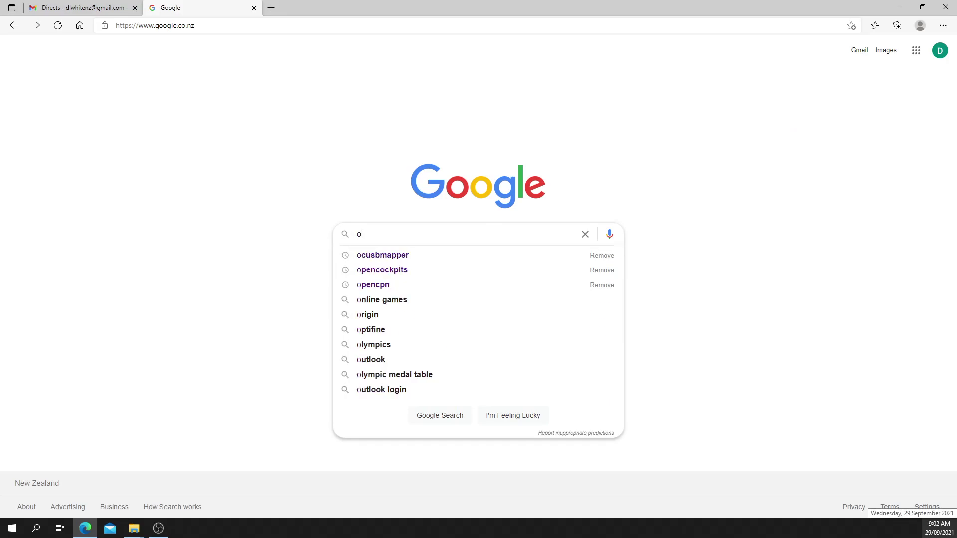
{"action": "type", "text": "cusbmapper"}
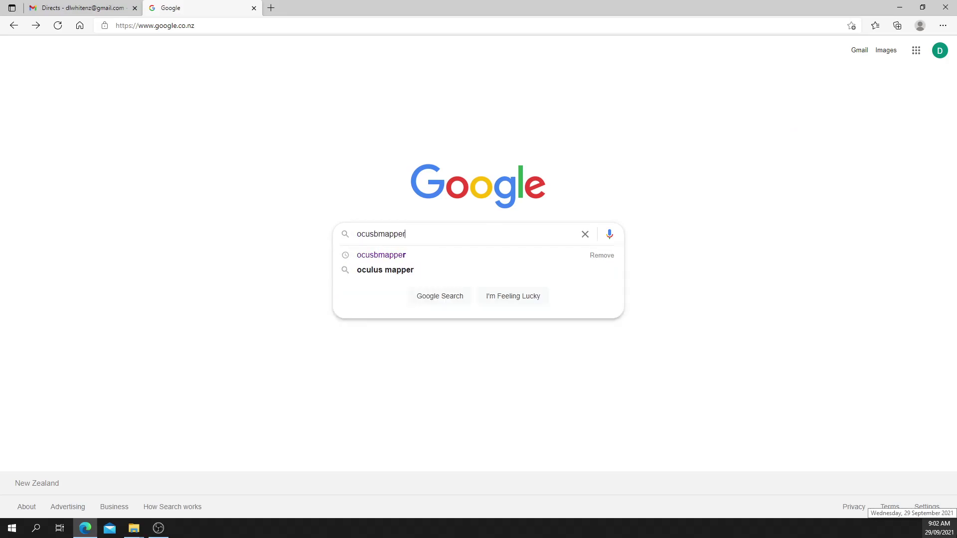
{"action": "key", "text": "Return"}
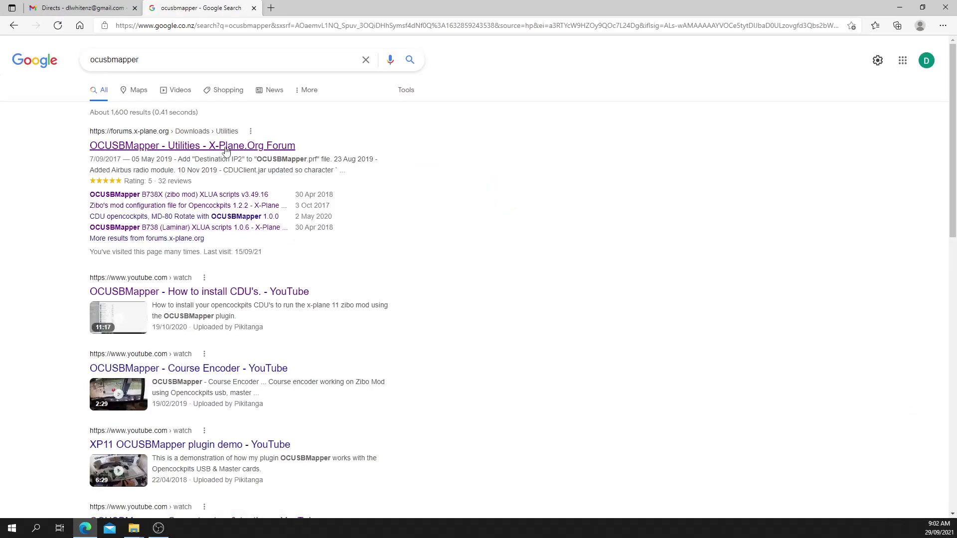
Step: Download OCUSBMapper_v1.6.4.zip from the X-Plane.org OCUSBMapper utilities file list
{"action": "left_click", "coordinate": [222, 153]}
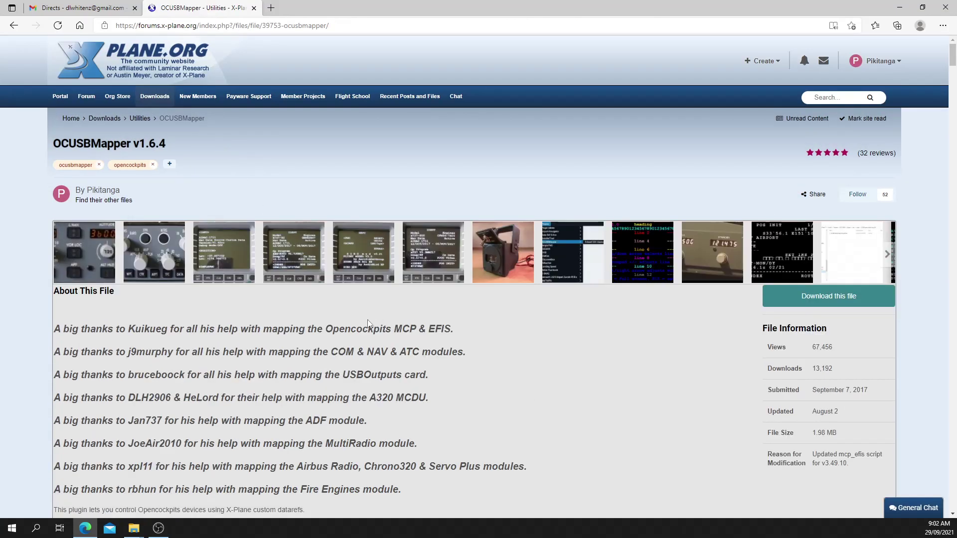
{"action": "left_click", "coordinate": [807, 297]}
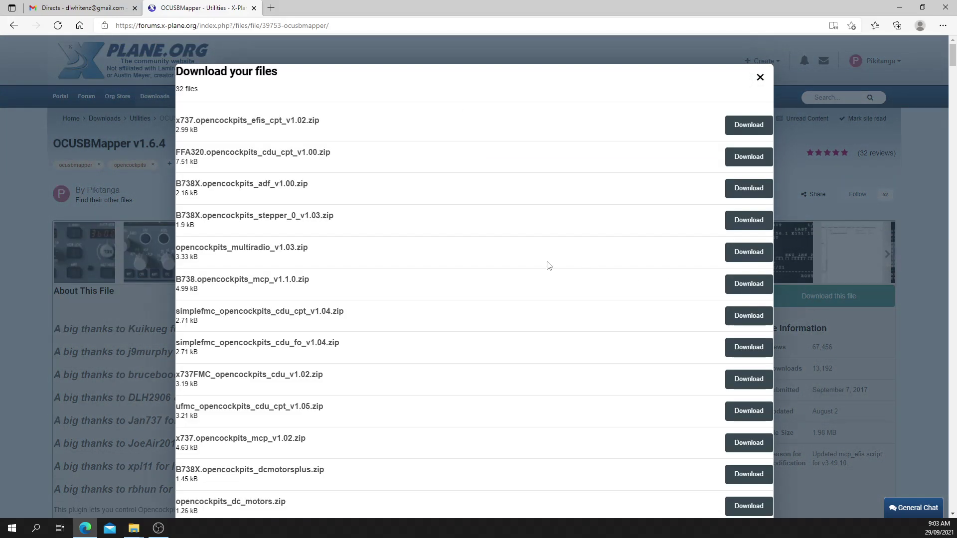
{"action": "scroll", "coordinate": [510, 252], "scroll_direction": "down", "scroll_amount": 8}
{"action": "scroll", "coordinate": [510, 252], "scroll_direction": "down", "scroll_amount": 5}
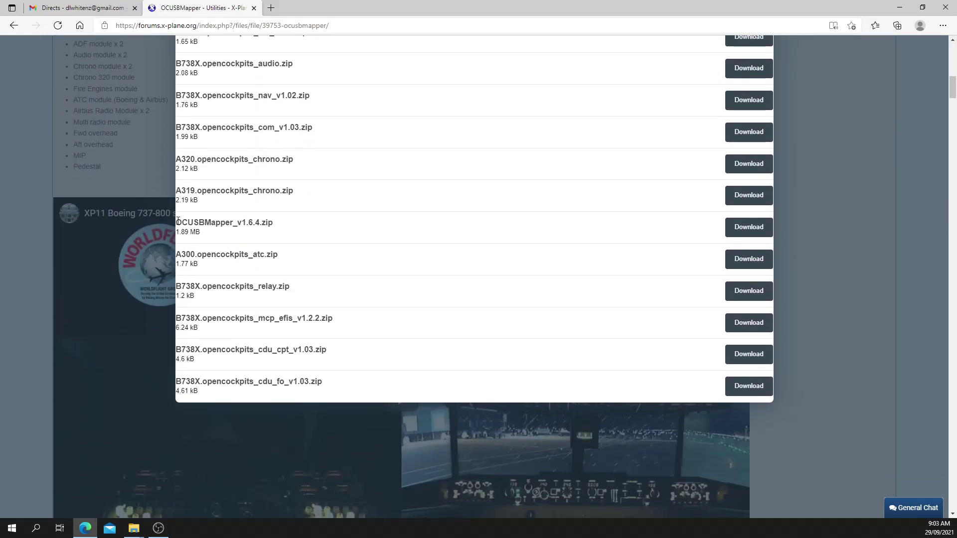
{"action": "triple_click", "coordinate": [284, 224]}
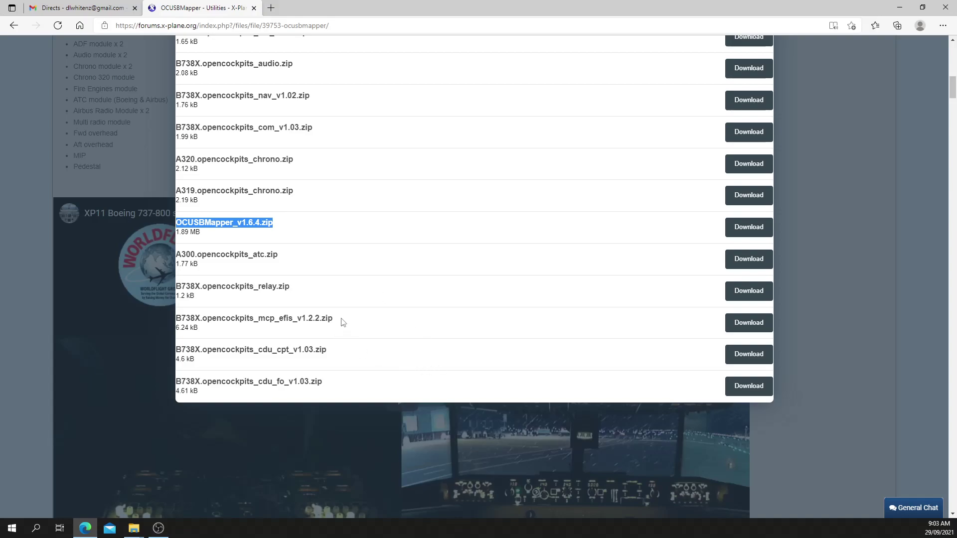
{"action": "left_click_drag", "start_coordinate": [343, 322], "coordinate": [177, 319]}
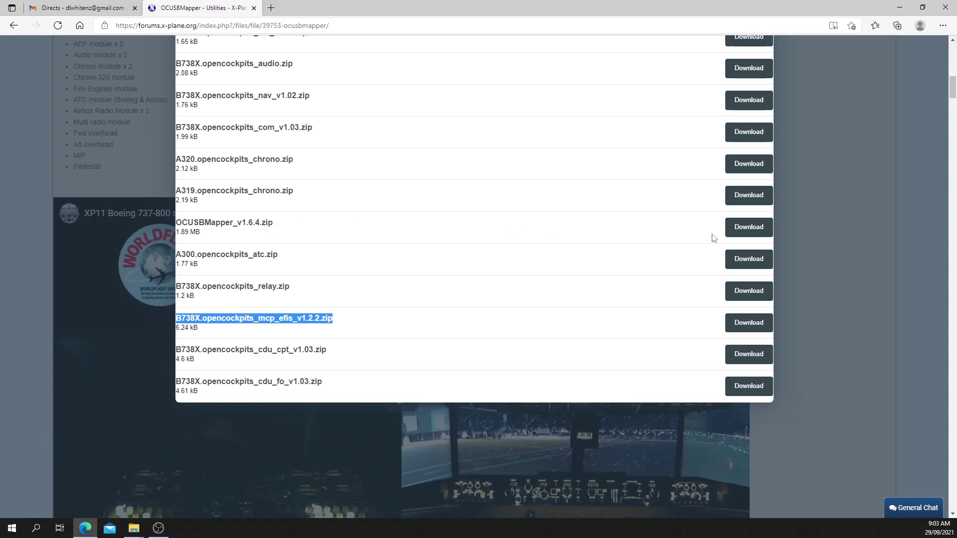
{"action": "left_click", "coordinate": [741, 229]}
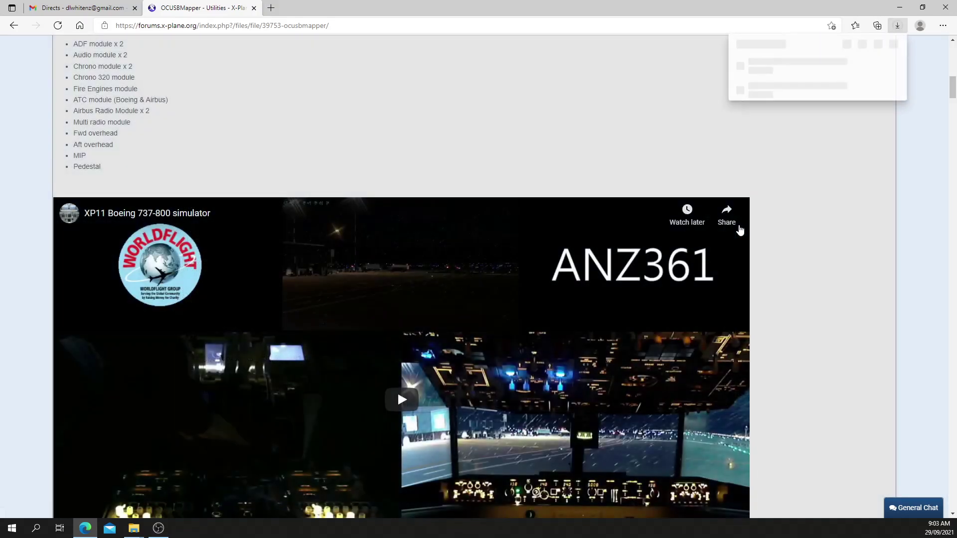
Step: Download B738X.opencockpits_mcp_efis_v1.2.2.zip from the same X-Plane.org file list
{"action": "scroll", "coordinate": [873, 295], "scroll_direction": "up", "scroll_amount": 7}
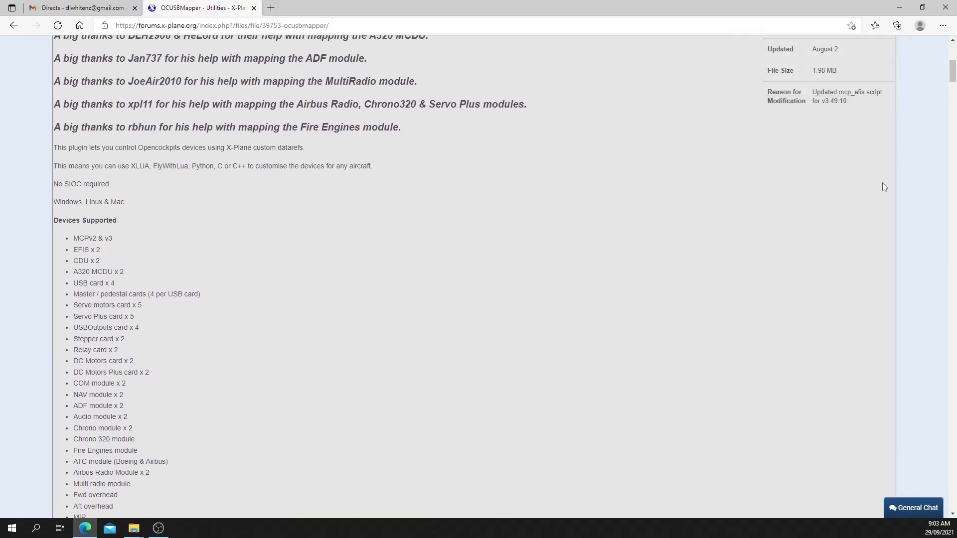
{"action": "scroll", "coordinate": [882, 183], "scroll_direction": "up", "scroll_amount": 5}
{"action": "left_click", "coordinate": [818, 226]}
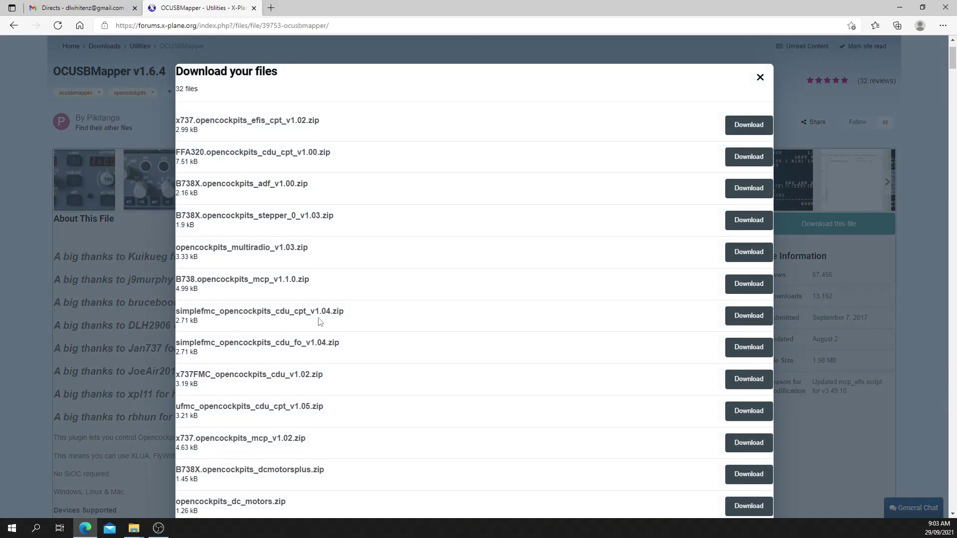
{"action": "scroll", "coordinate": [331, 324], "scroll_direction": "down", "scroll_amount": 14}
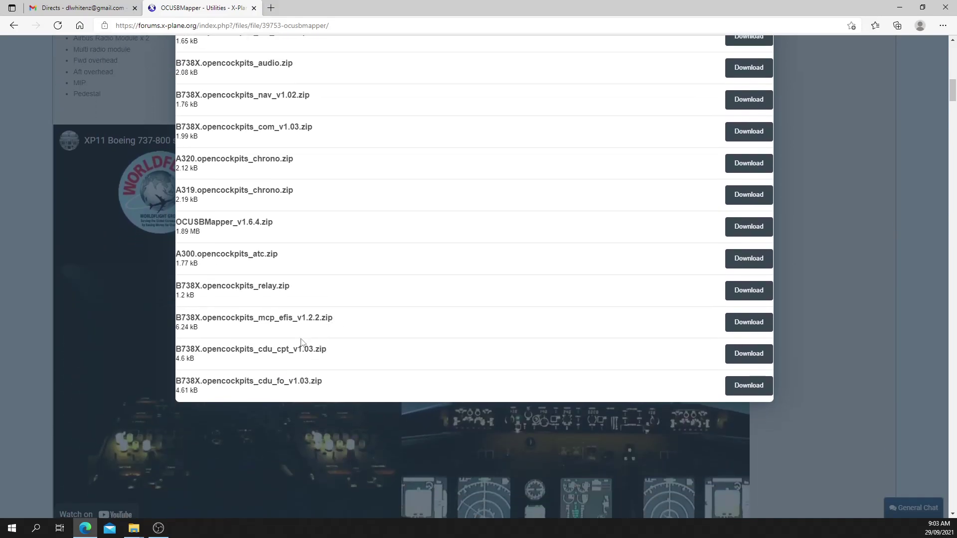
{"action": "left_click_drag", "start_coordinate": [339, 319], "coordinate": [170, 325]}
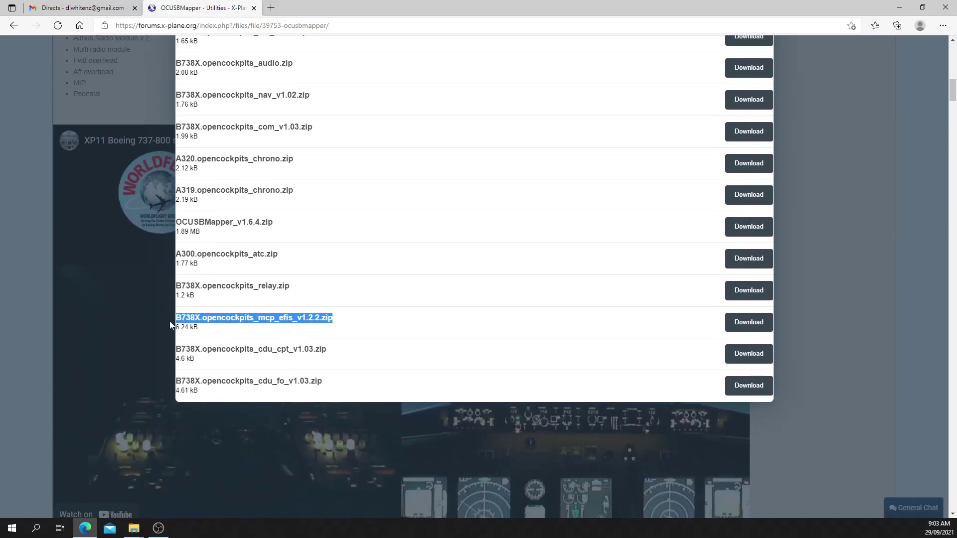
{"action": "left_click", "coordinate": [749, 323]}
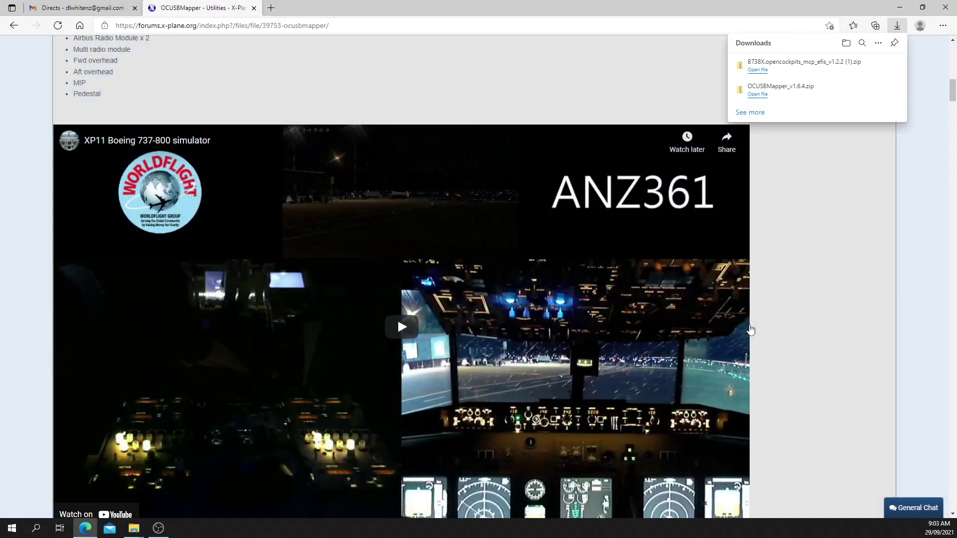
Step: Minimize the browser and open OCUSBMapper_v1.6.4.zip from Downloads
{"action": "left_click", "coordinate": [906, 9]}
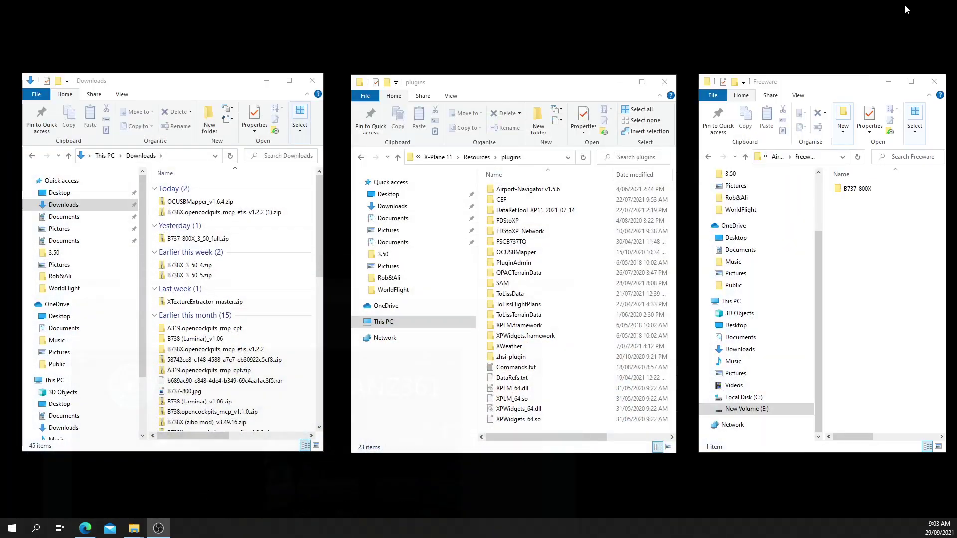
{"action": "left_click", "coordinate": [191, 216]}
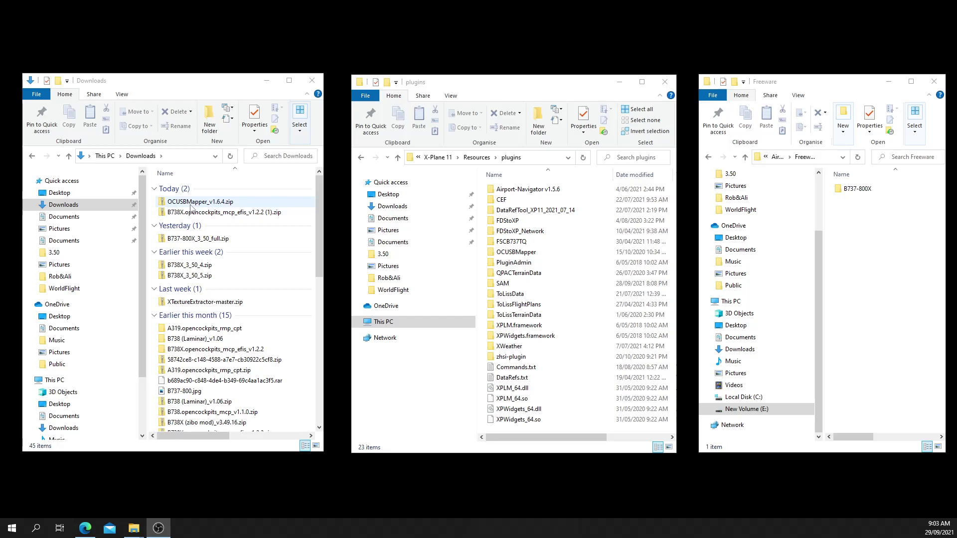
{"action": "double_click", "coordinate": [191, 203]}
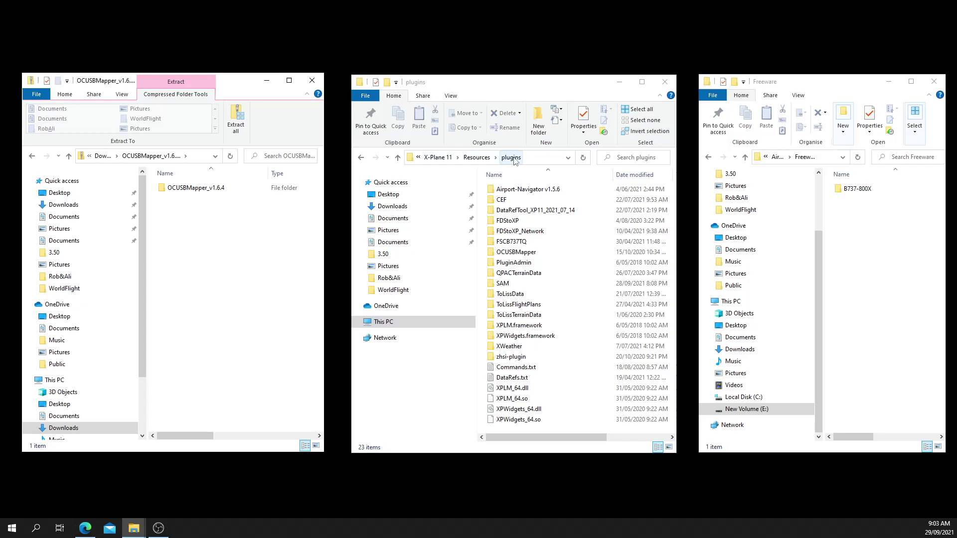
Step: Delete the old OCUSBMapper folder from X-Plane 11's plugins and inspect the archive contents
{"action": "left_click", "coordinate": [521, 252]}
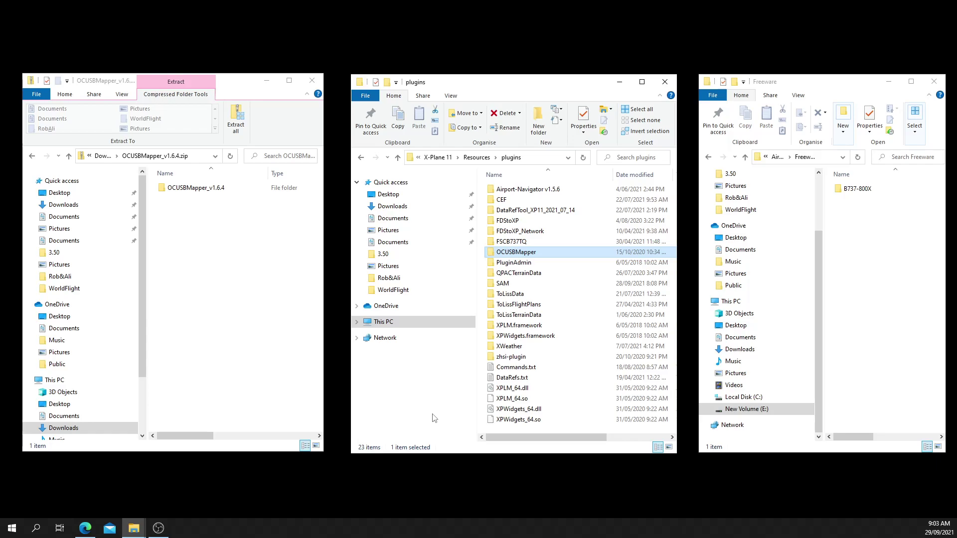
{"action": "key", "text": "Delete"}
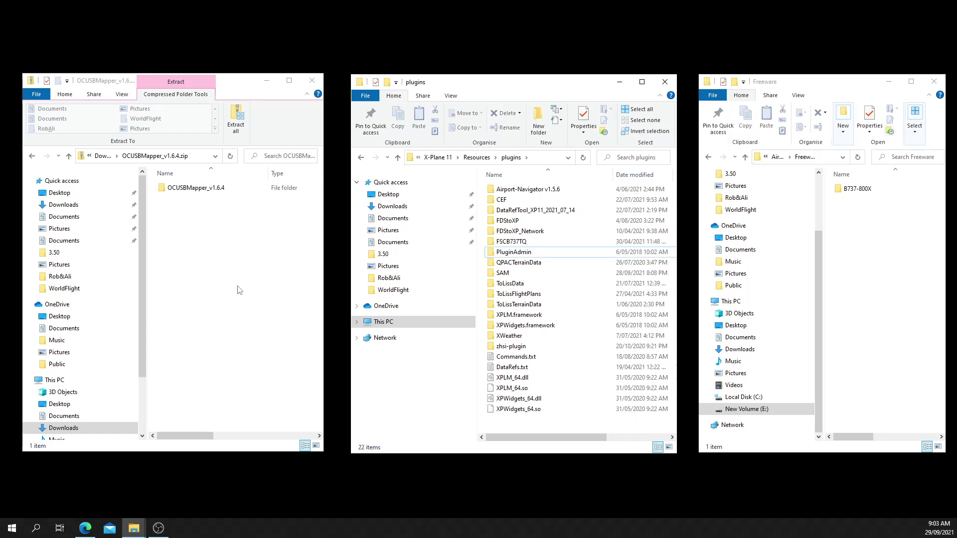
{"action": "left_click_drag", "start_coordinate": [512, 454], "coordinate": [512, 471]}
{"action": "double_click", "coordinate": [183, 188]}
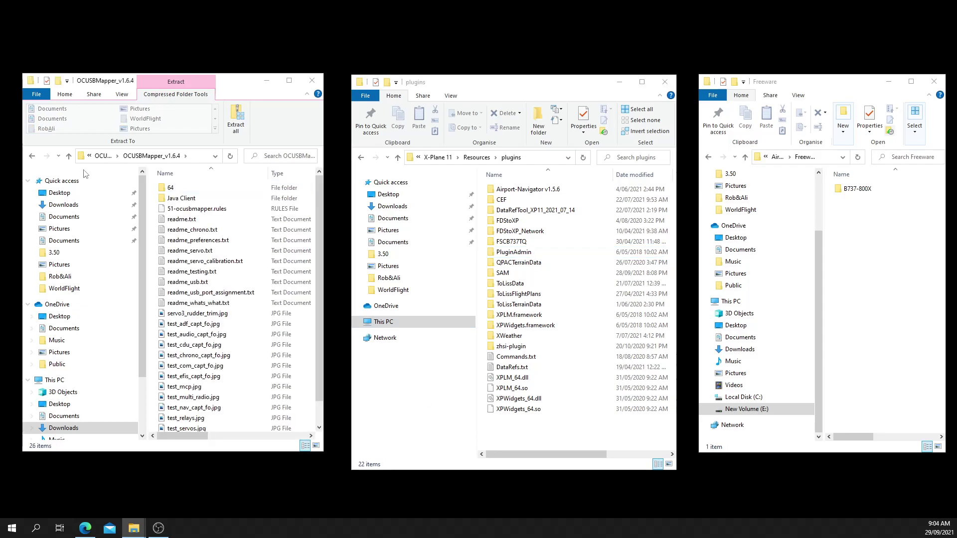
{"action": "left_click", "coordinate": [69, 156]}
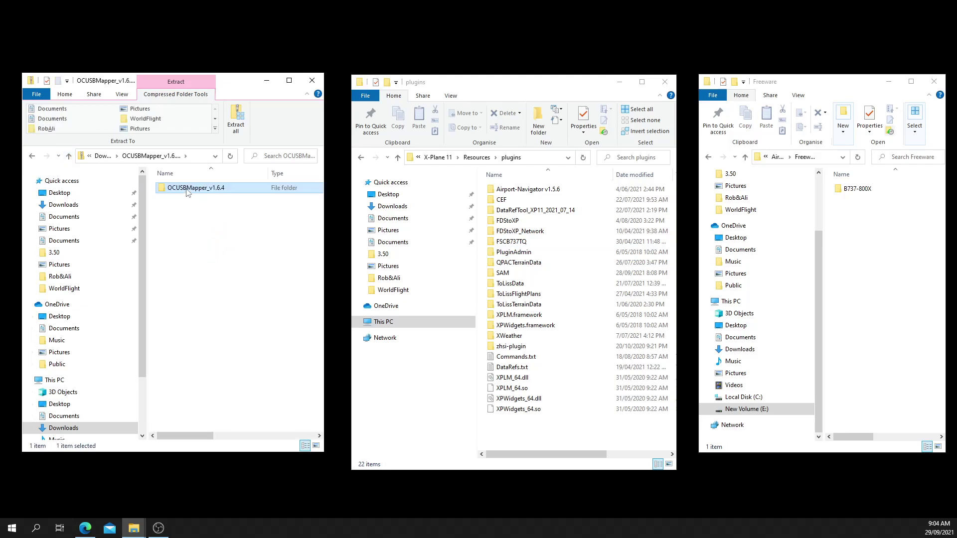
Step: Copy OCUSBMapper_v1.6.4 into plugins and permanently delete its 25 items except the 64 folder
{"action": "left_click_drag", "start_coordinate": [189, 194], "coordinate": [549, 442]}
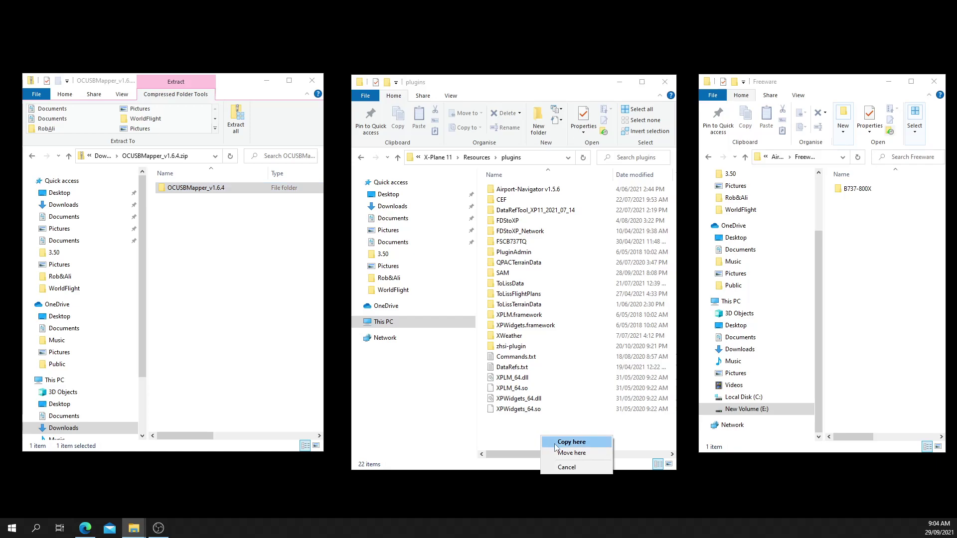
{"action": "left_click", "coordinate": [555, 445]}
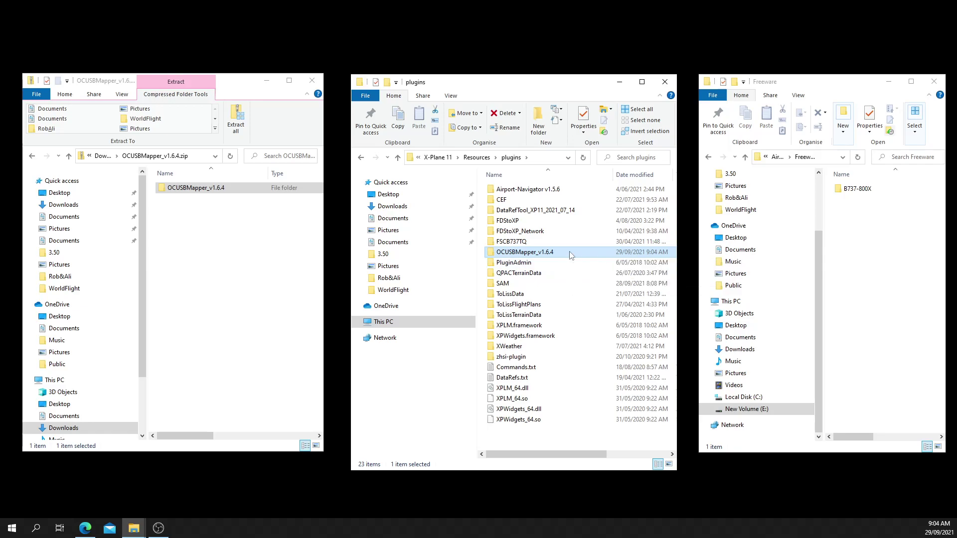
{"action": "double_click", "coordinate": [571, 255]}
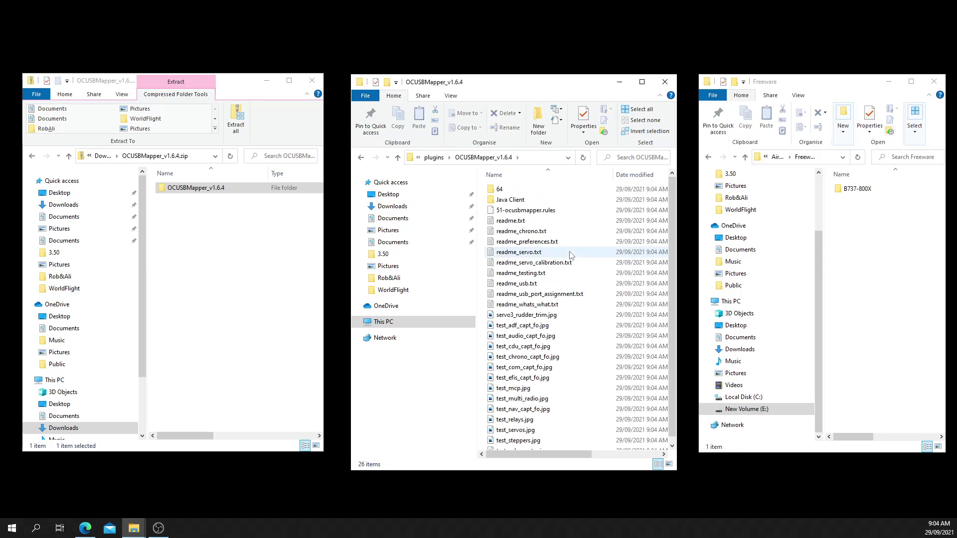
{"action": "left_click", "coordinate": [510, 200]}
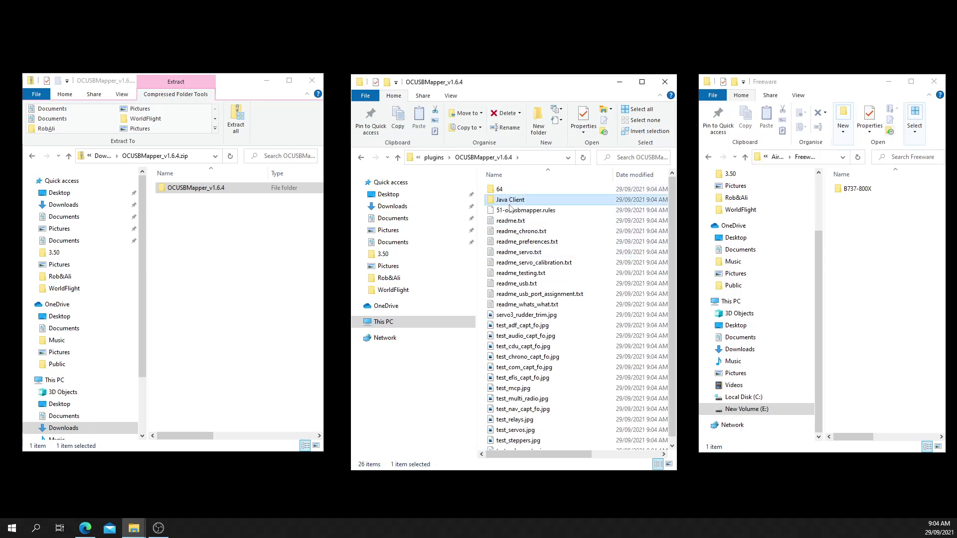
{"action": "scroll", "coordinate": [510, 209], "scroll_direction": "down", "scroll_amount": 1}
{"action": "left_click", "coordinate": [536, 447], "text": "shift"}
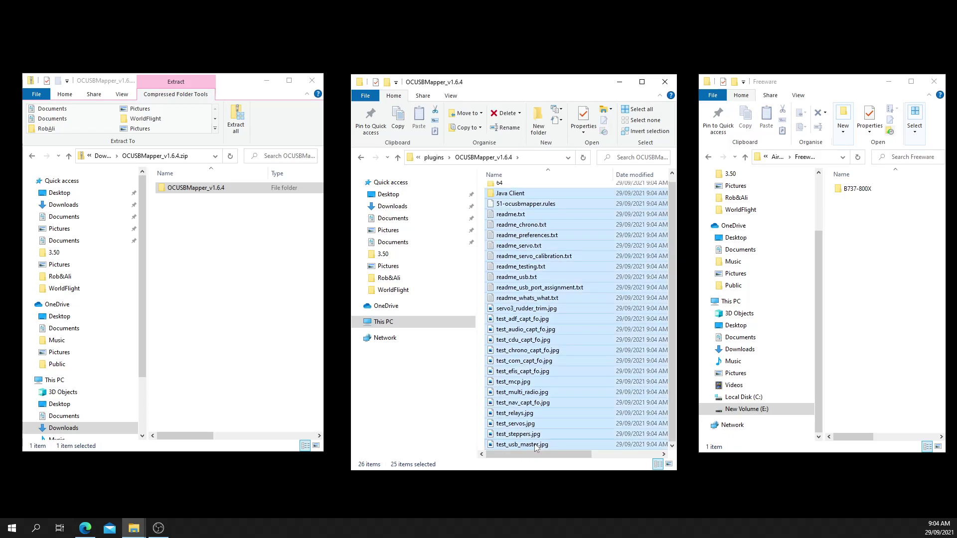
{"action": "key", "text": "shift+Delete"}
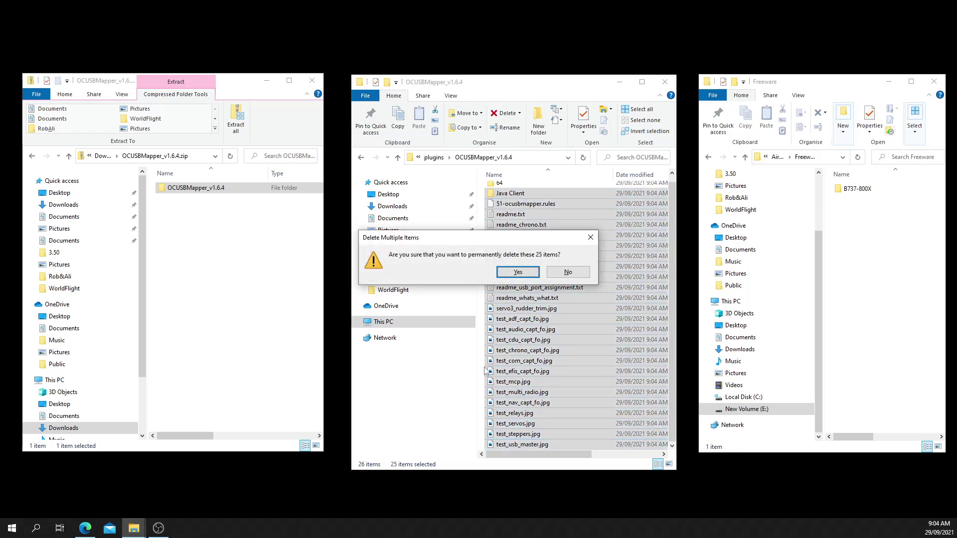
{"action": "left_click", "coordinate": [515, 274]}
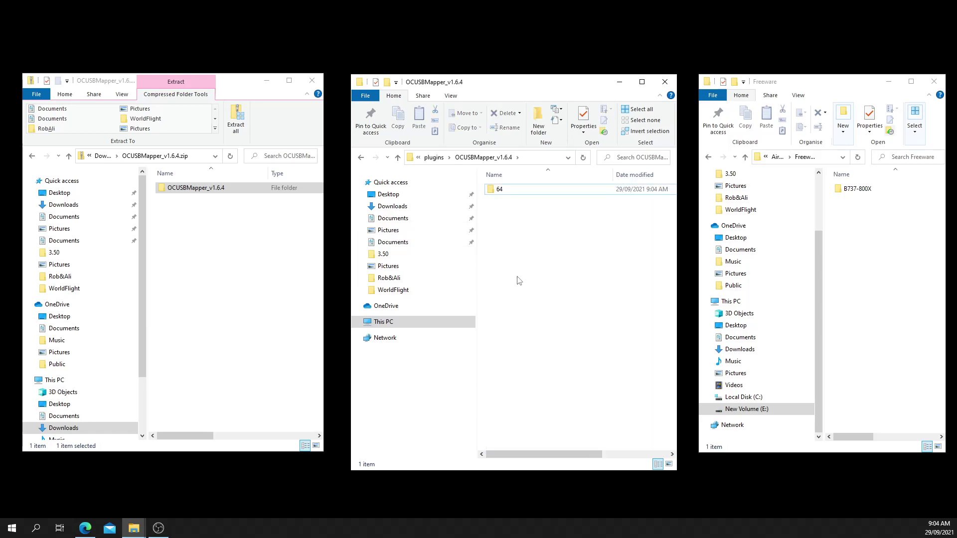
Step: Confirm the 64 folder holds lin.xpl, mac.xpl and win.xpl, then return to plugins
{"action": "left_click", "coordinate": [398, 157]}
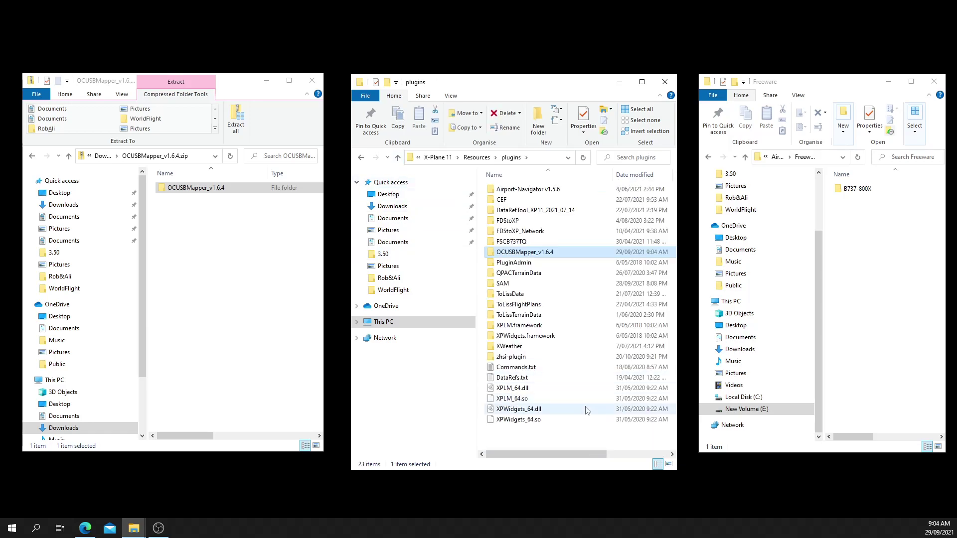
{"action": "double_click", "coordinate": [561, 255]}
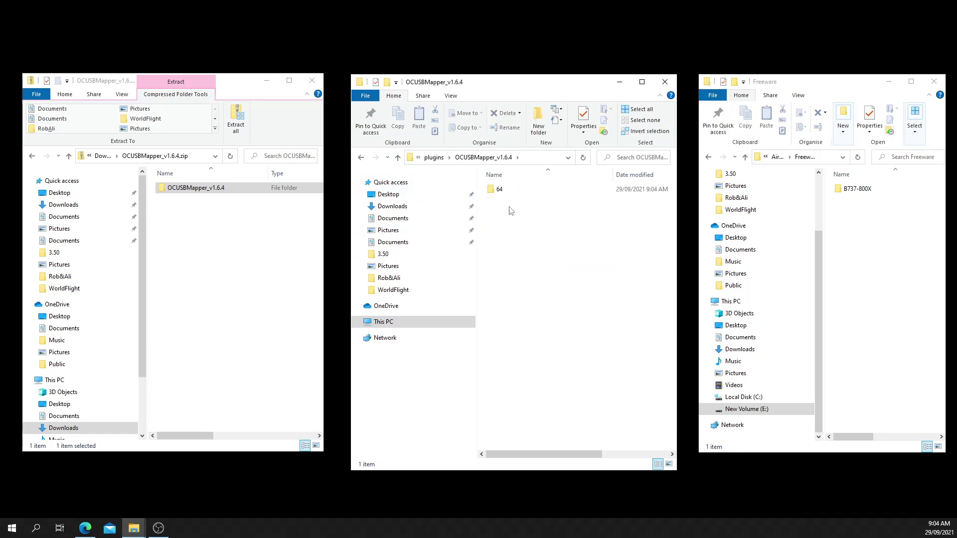
{"action": "double_click", "coordinate": [496, 192]}
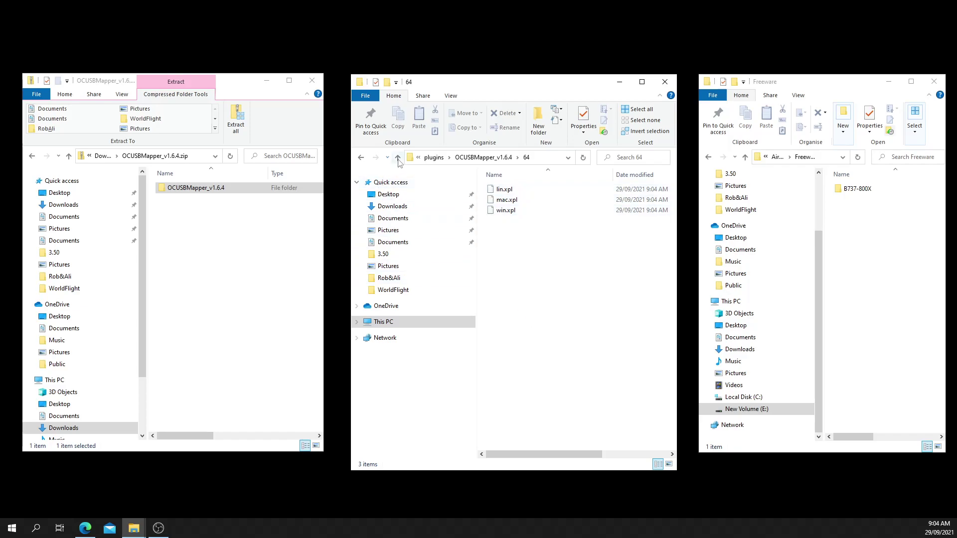
{"action": "left_click", "coordinate": [398, 158]}
{"action": "left_click", "coordinate": [398, 158]}
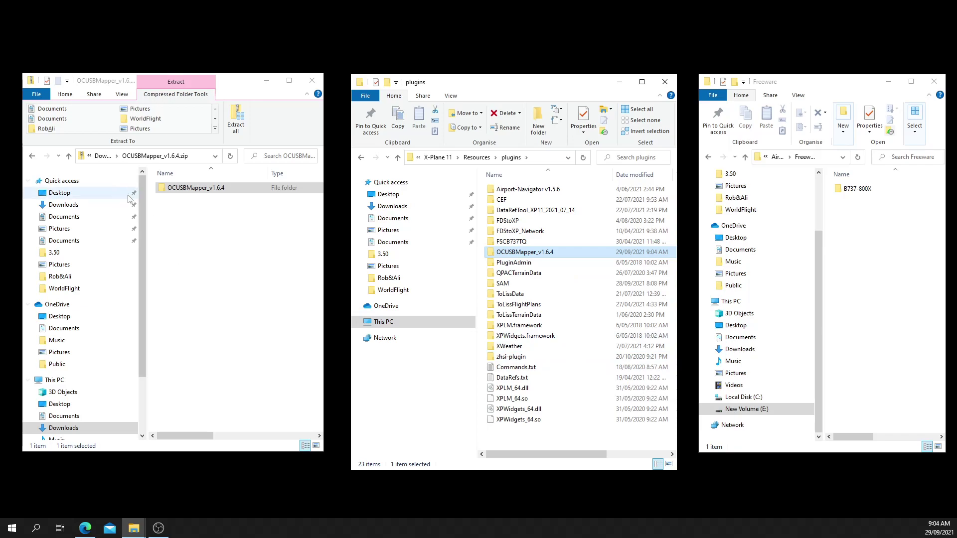
Step: Open the B738X opencockpits zip and browse to B737-800X\plugins\xlua\scripts
{"action": "left_click", "coordinate": [69, 156]}
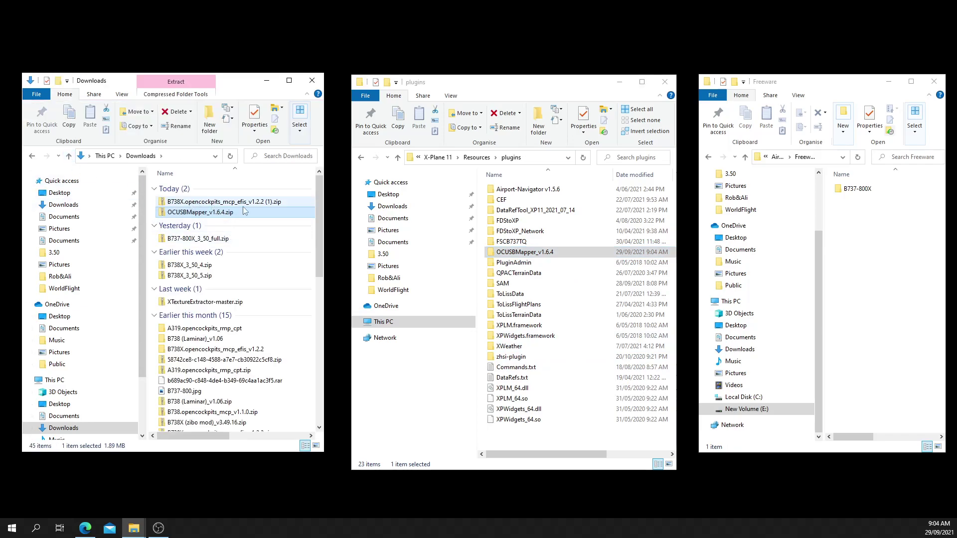
{"action": "double_click", "coordinate": [183, 202]}
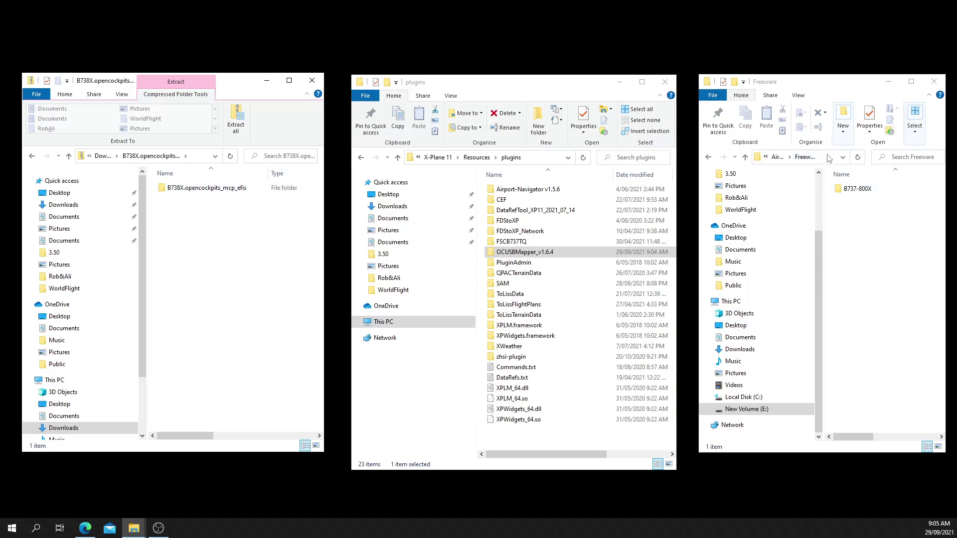
{"action": "double_click", "coordinate": [857, 189]}
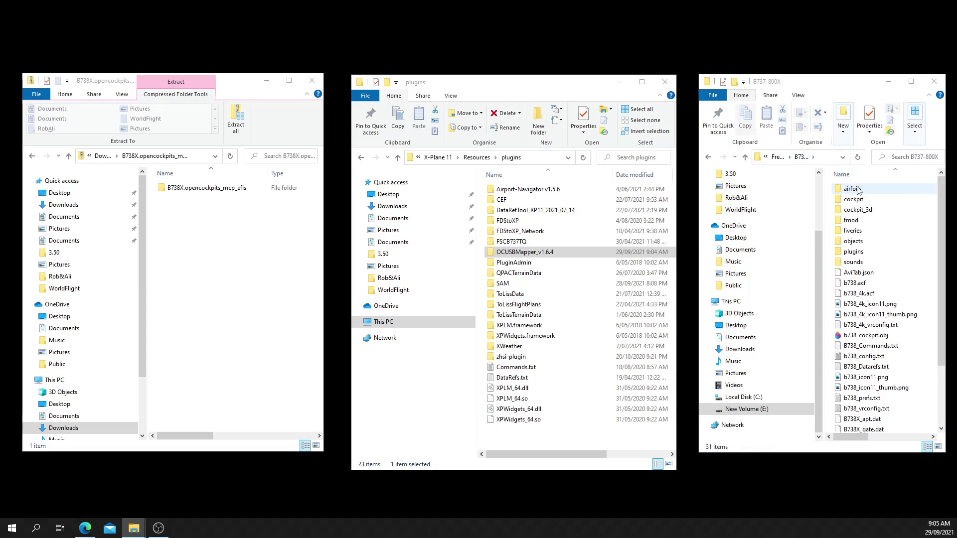
{"action": "double_click", "coordinate": [852, 252]}
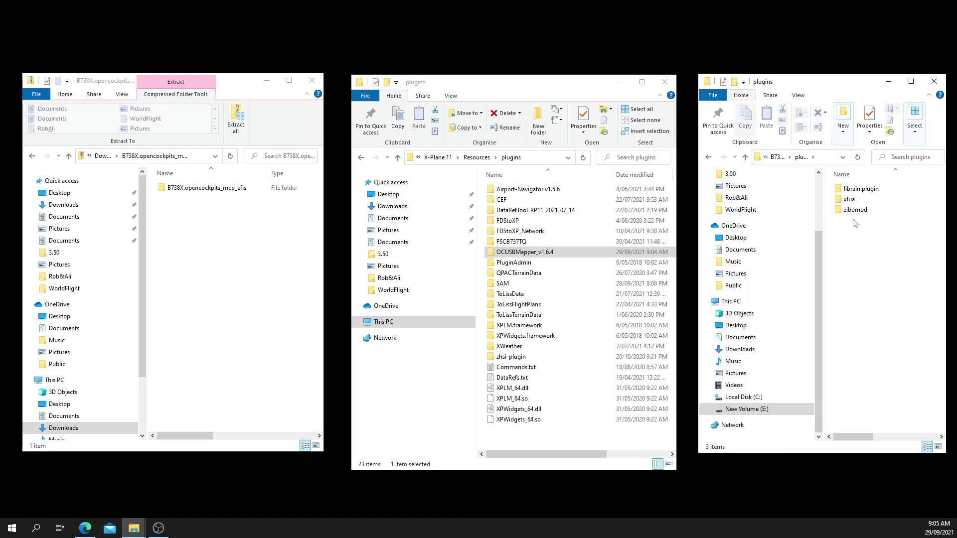
{"action": "double_click", "coordinate": [849, 200]}
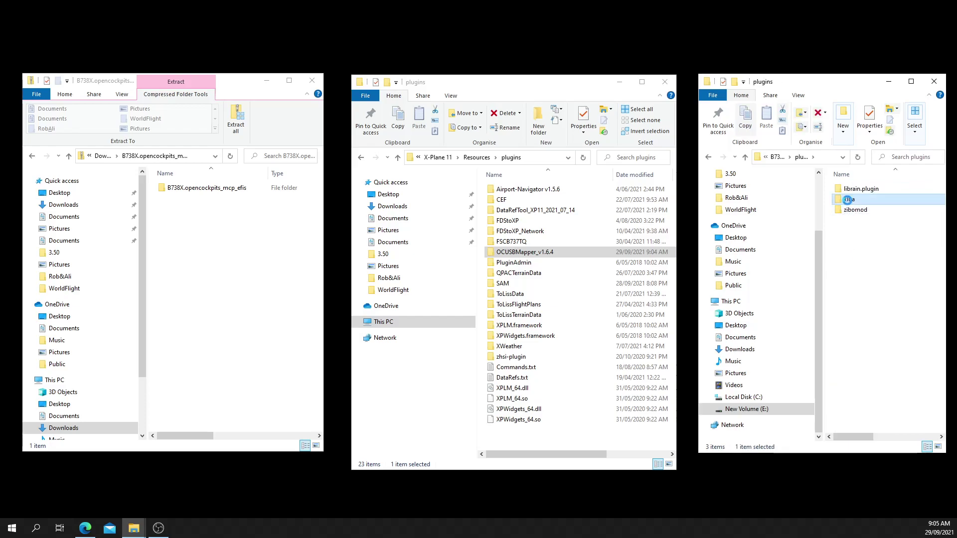
{"action": "double_click", "coordinate": [849, 200]}
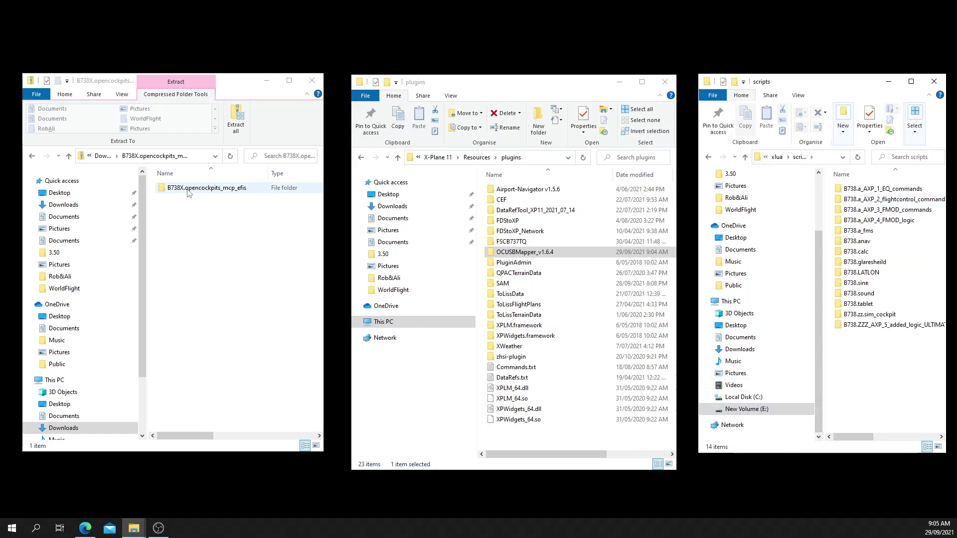
Step: Copy the B738X.opencockpits_mcp_efis folder into scripts and open the copied folder
{"action": "left_click_drag", "start_coordinate": [188, 193], "coordinate": [855, 389]}
{"action": "left_click", "coordinate": [864, 392]}
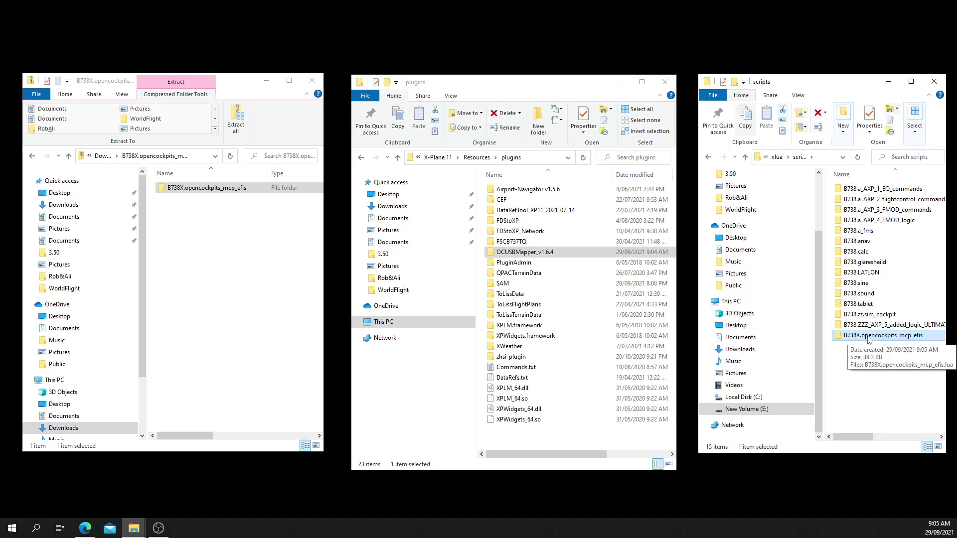
{"action": "double_click", "coordinate": [868, 339]}
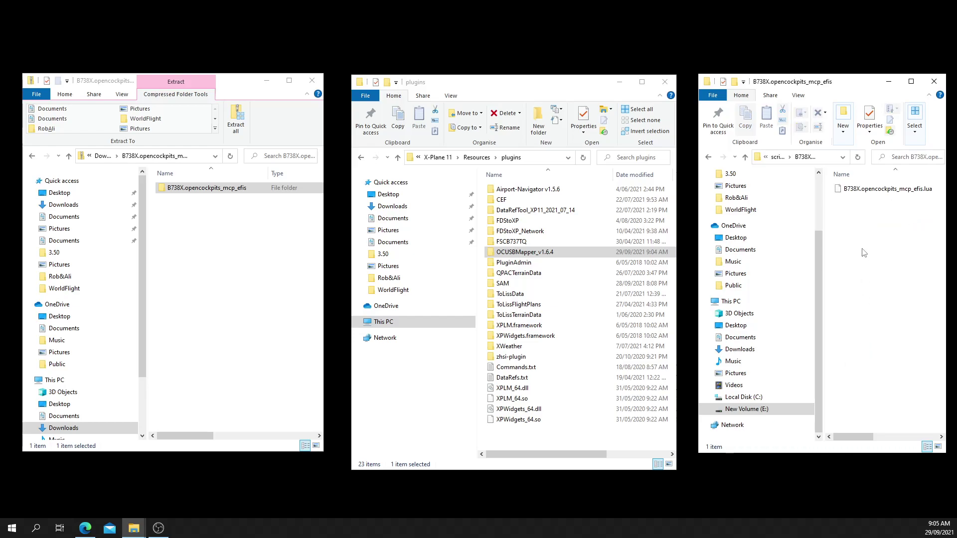
{"action": "right_click", "coordinate": [855, 191]}
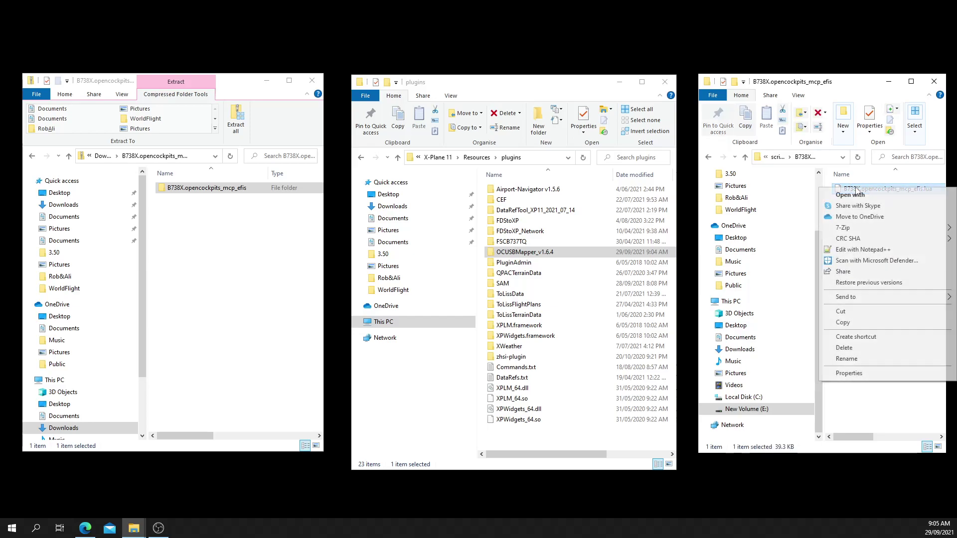
Step: Edit B738X.opencockpits_mcp_efis.lua in Notepad++, changing DEVICE_EFIS_CAPT on line 19 from 1 to 0
{"action": "left_click", "coordinate": [861, 249]}
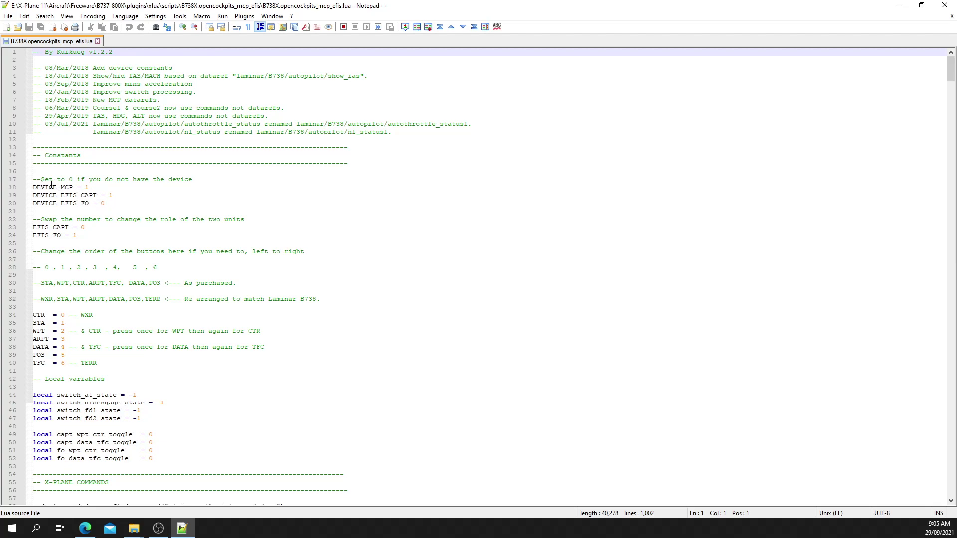
{"action": "left_click_drag", "start_coordinate": [112, 204], "coordinate": [32, 188]}
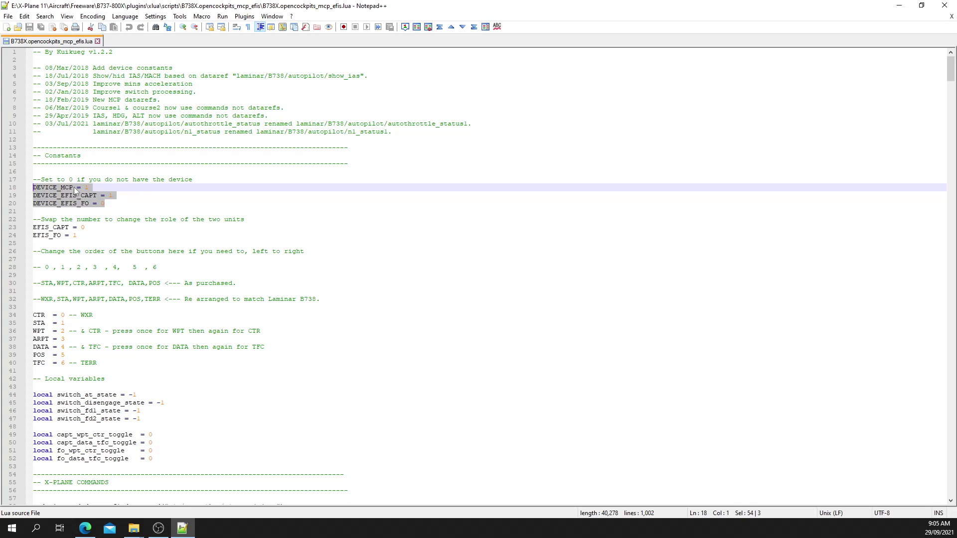
{"action": "left_click", "coordinate": [114, 195]}
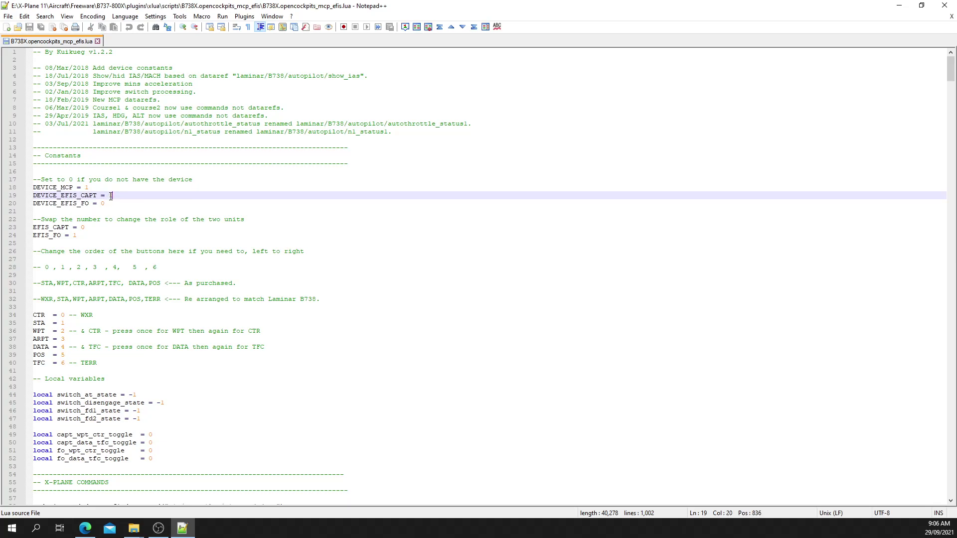
{"action": "double_click", "coordinate": [112, 196]}
{"action": "type", "text": "0"}
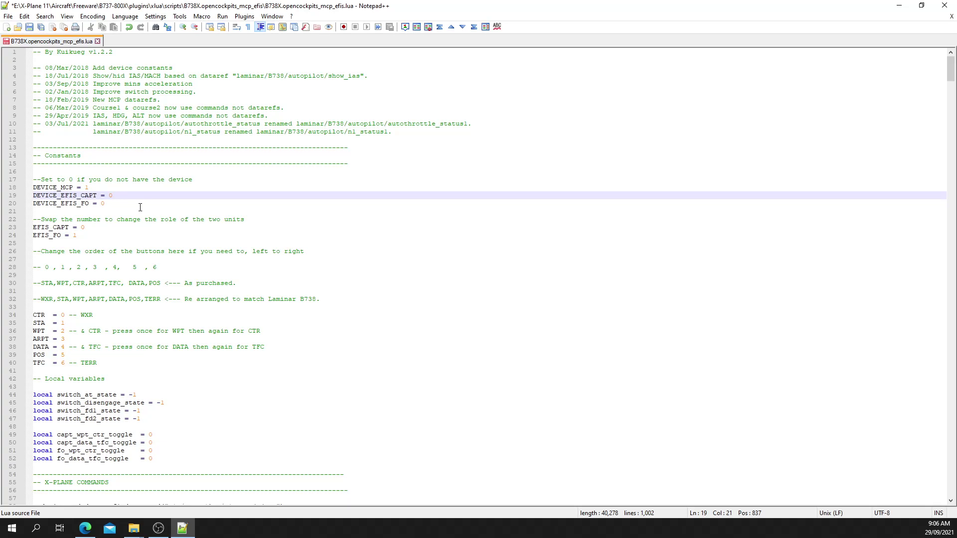